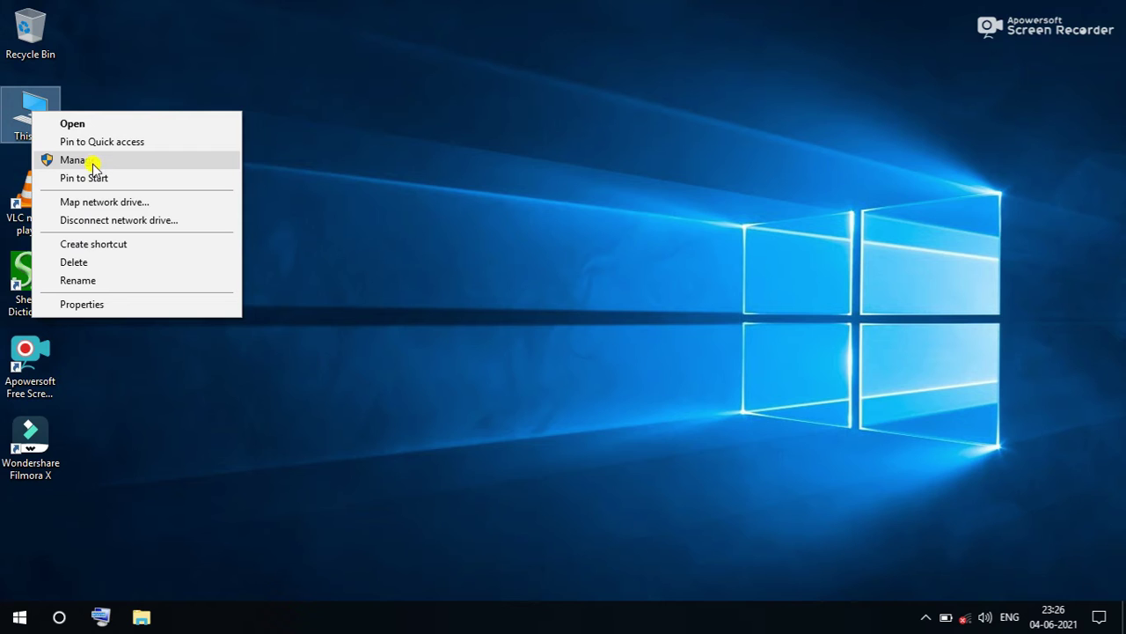
Open Disk Management in the management console of This PC.
{"action": "left_click", "coordinate": [87, 163]}
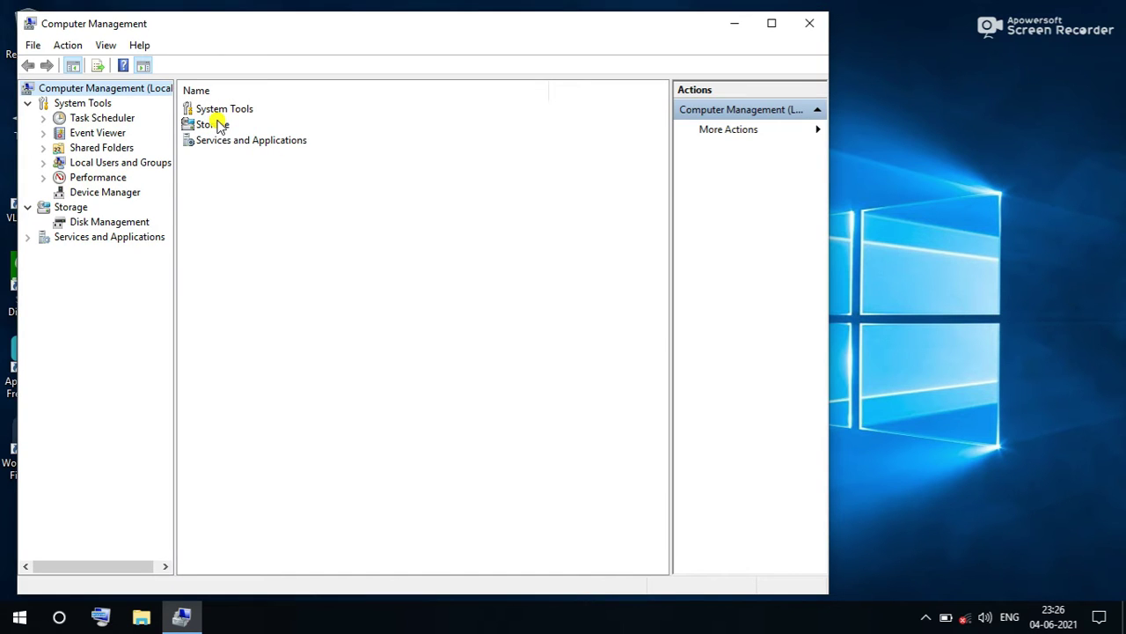
{"action": "double_click", "coordinate": [219, 124]}
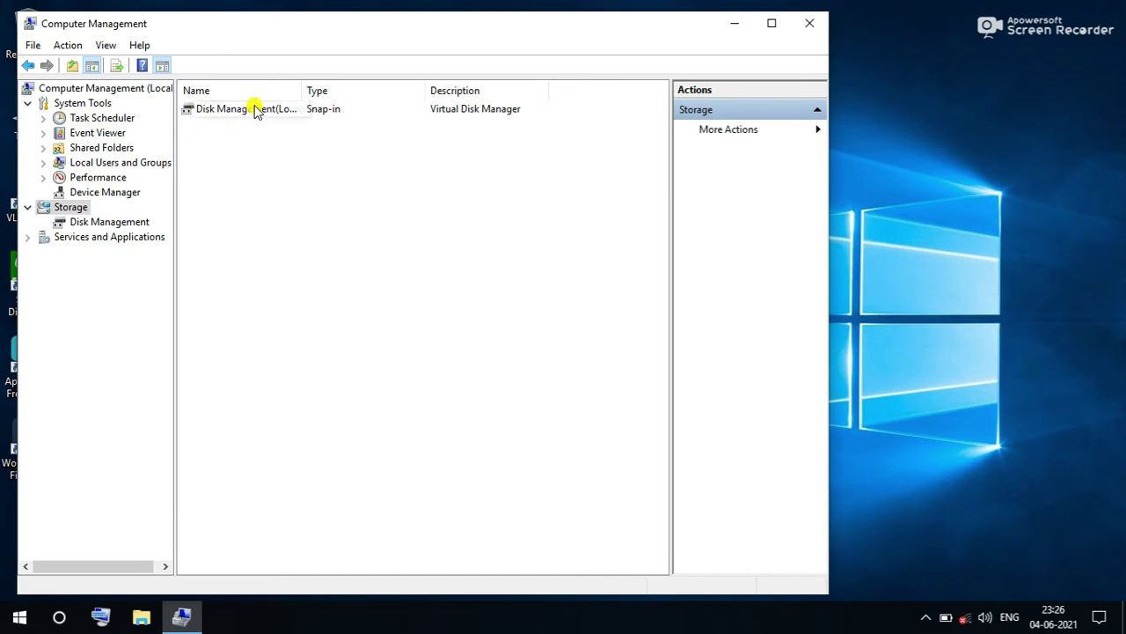
{"action": "double_click", "coordinate": [255, 109]}
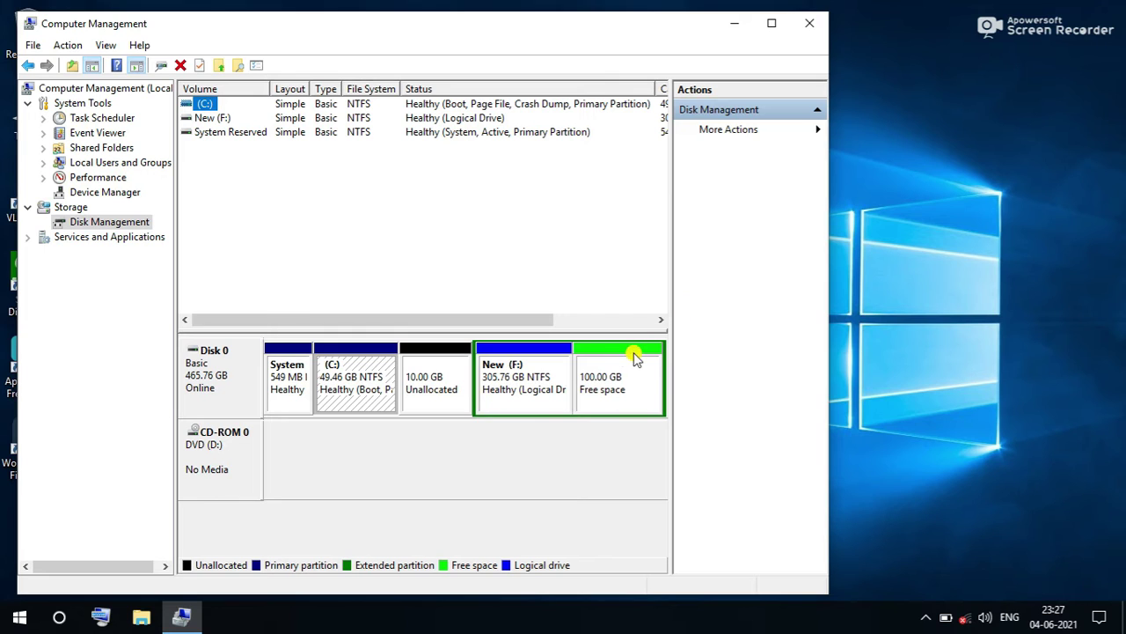
Start a new simple volume in the 10 GB unallocated space at the full 10239 MB and assign drive letter A.
{"action": "right_click", "coordinate": [438, 352]}
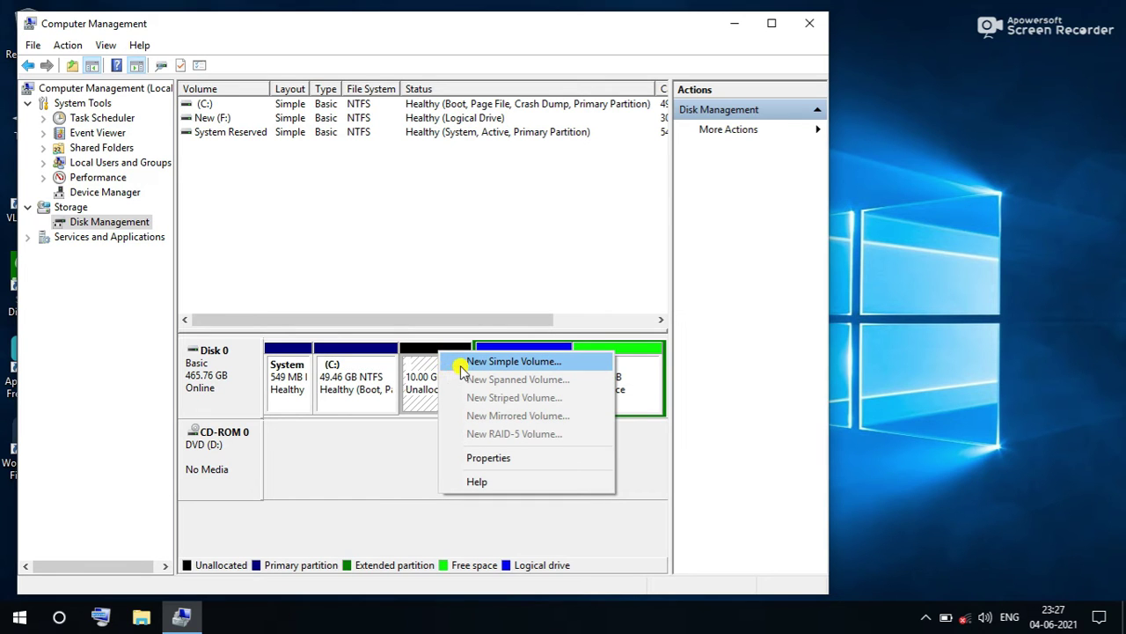
{"action": "left_click", "coordinate": [513, 366]}
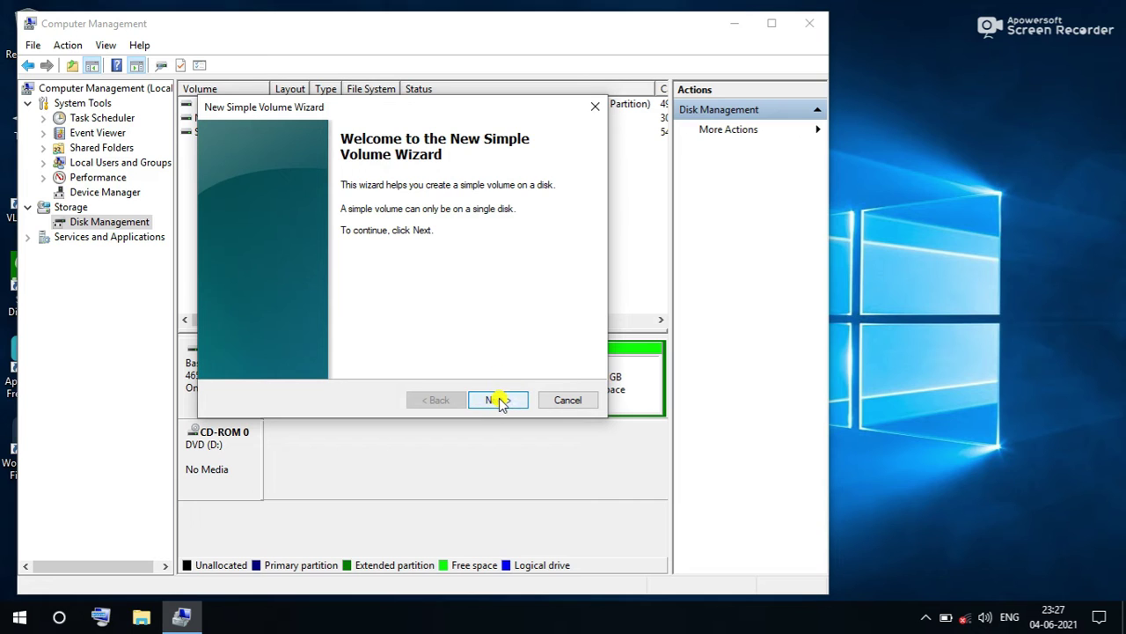
{"action": "left_click", "coordinate": [498, 401]}
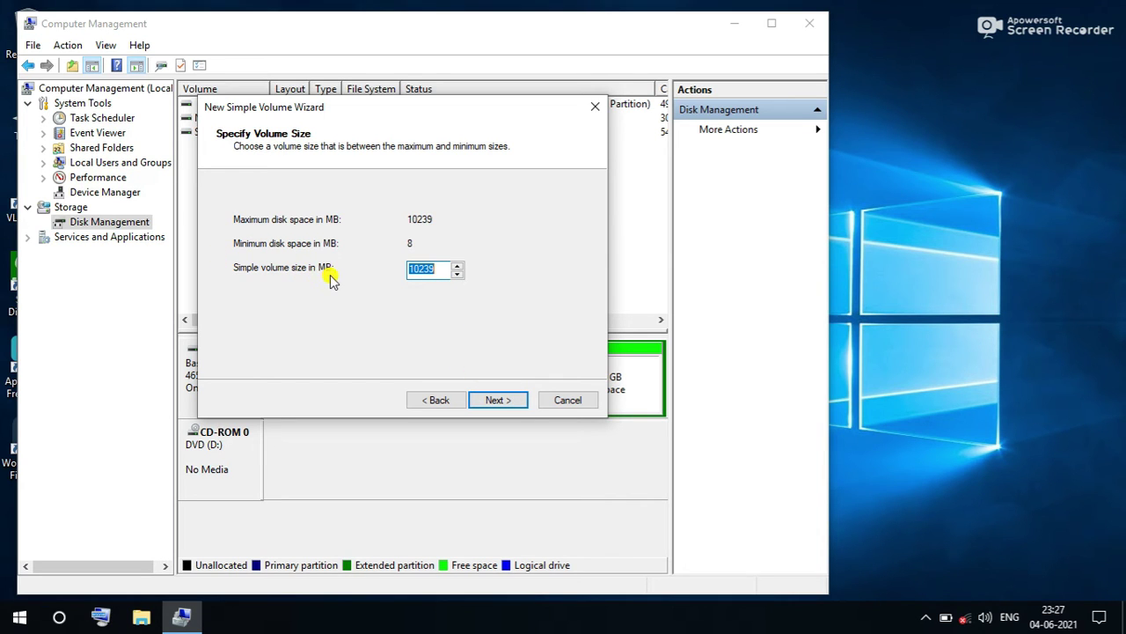
{"action": "left_click", "coordinate": [509, 400]}
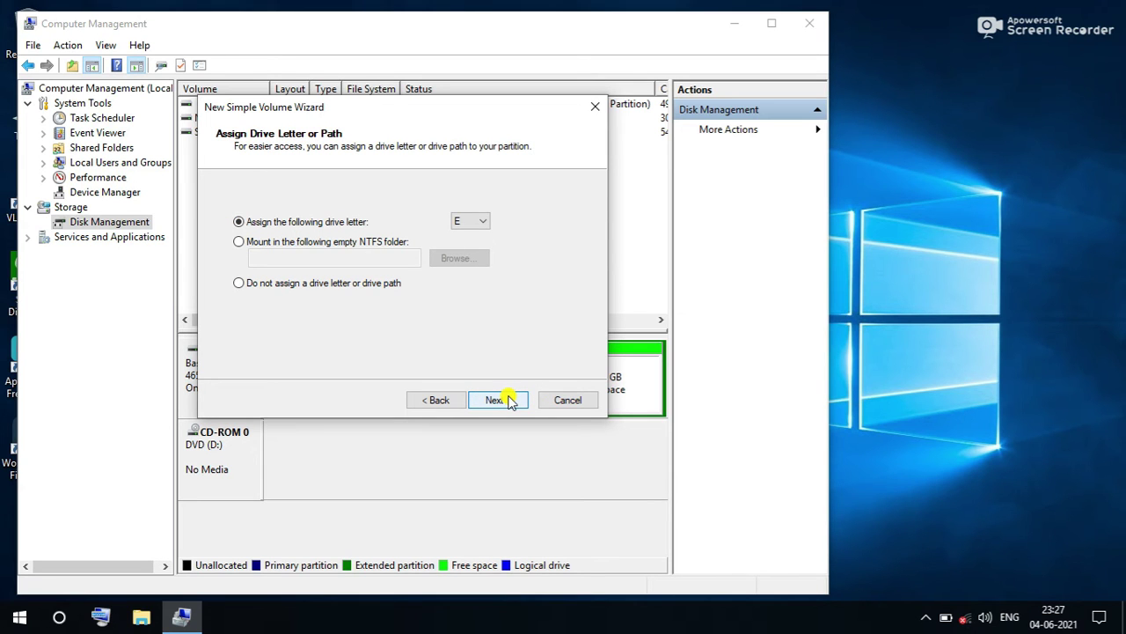
{"action": "left_click", "coordinate": [477, 222]}
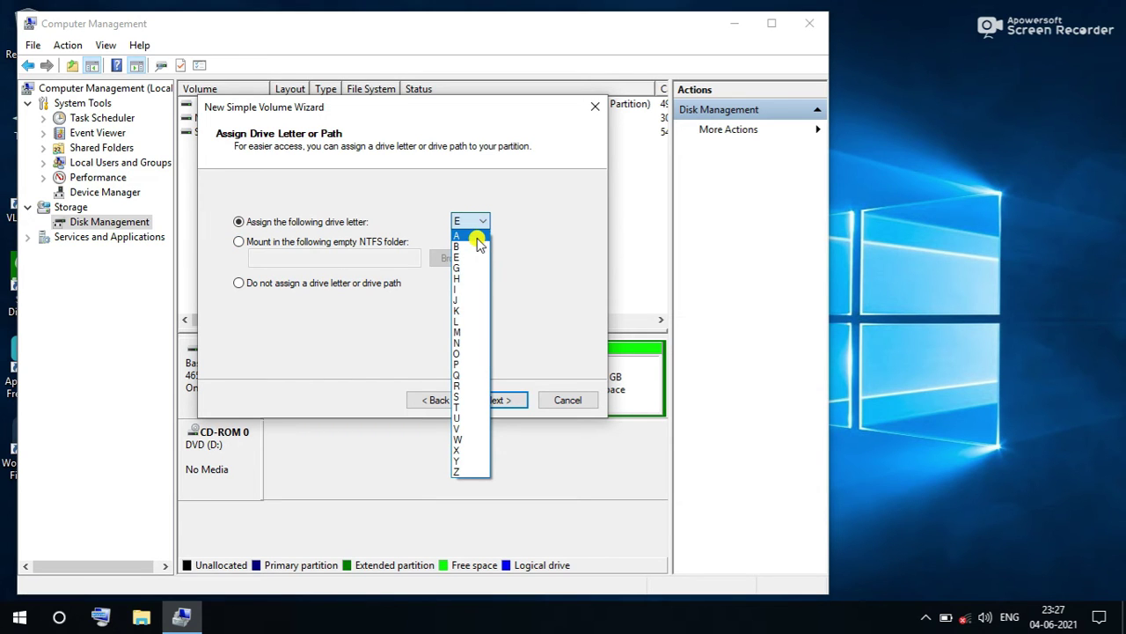
{"action": "left_click", "coordinate": [476, 237]}
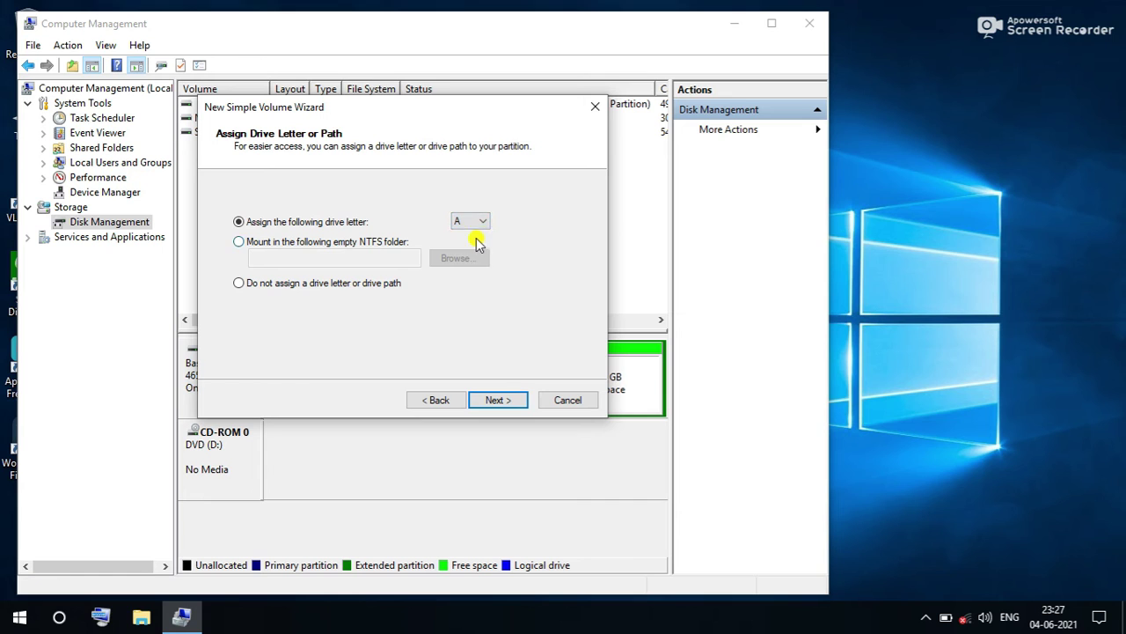
{"action": "left_click", "coordinate": [501, 403]}
Label the volume "Gyan media guide" and finish creating it as NTFS with quick format.
{"action": "left_click", "coordinate": [462, 303]}
{"action": "left_click_drag", "start_coordinate": [465, 303], "coordinate": [291, 330]}
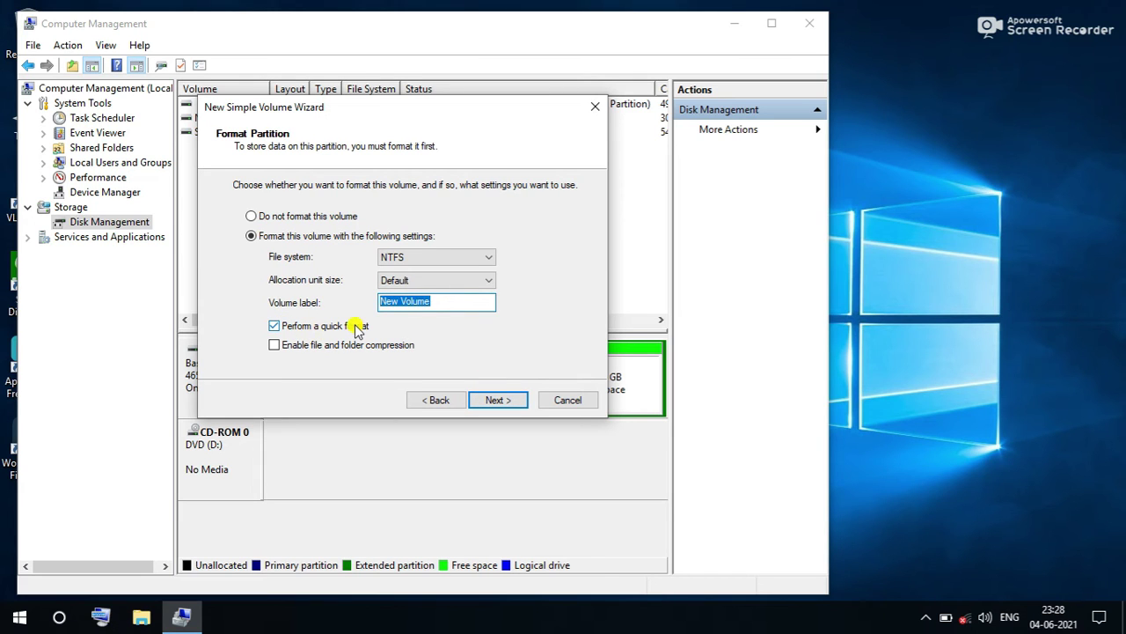
{"action": "type", "text": "Gyan media guide"}
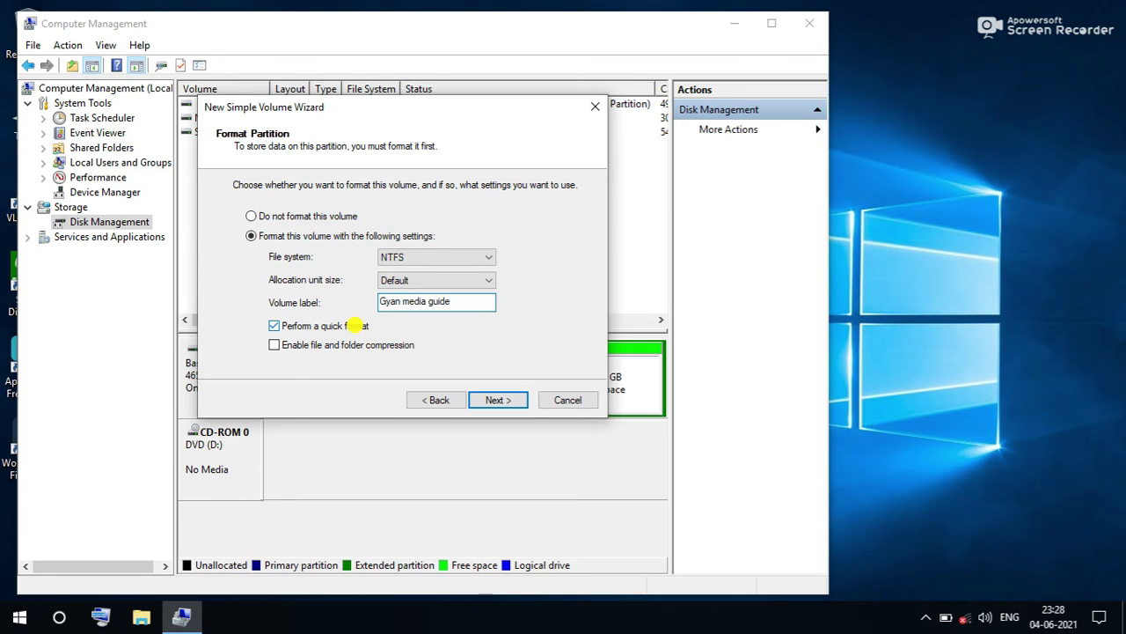
{"action": "left_click", "coordinate": [493, 400]}
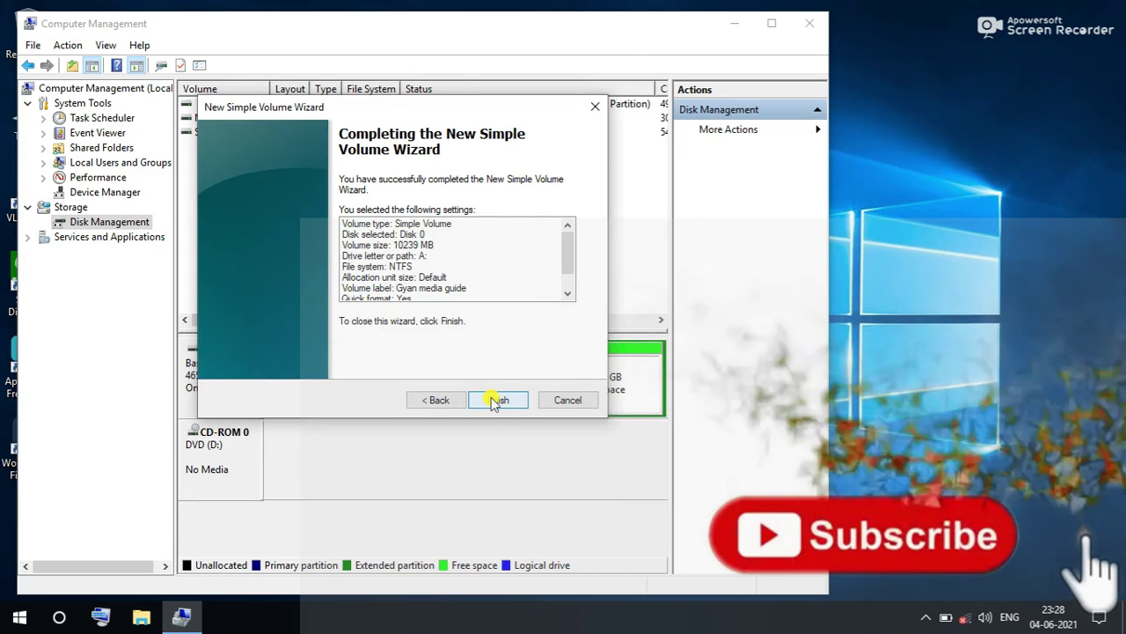
{"action": "left_click", "coordinate": [495, 401]}
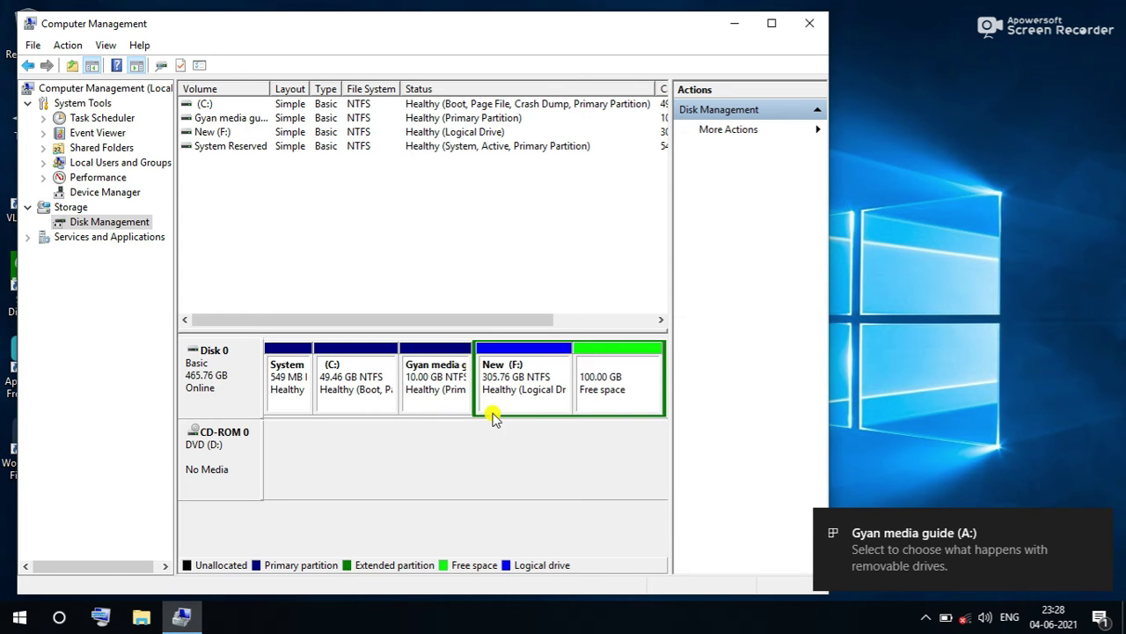
Open This PC beside Disk Management and examine the list of devices and drives.
{"action": "left_click_drag", "start_coordinate": [485, 31], "coordinate": [674, 47]}
{"action": "double_click", "coordinate": [30, 114]}
{"action": "scroll", "coordinate": [371, 263], "scroll_direction": "down", "scroll_amount": 4}
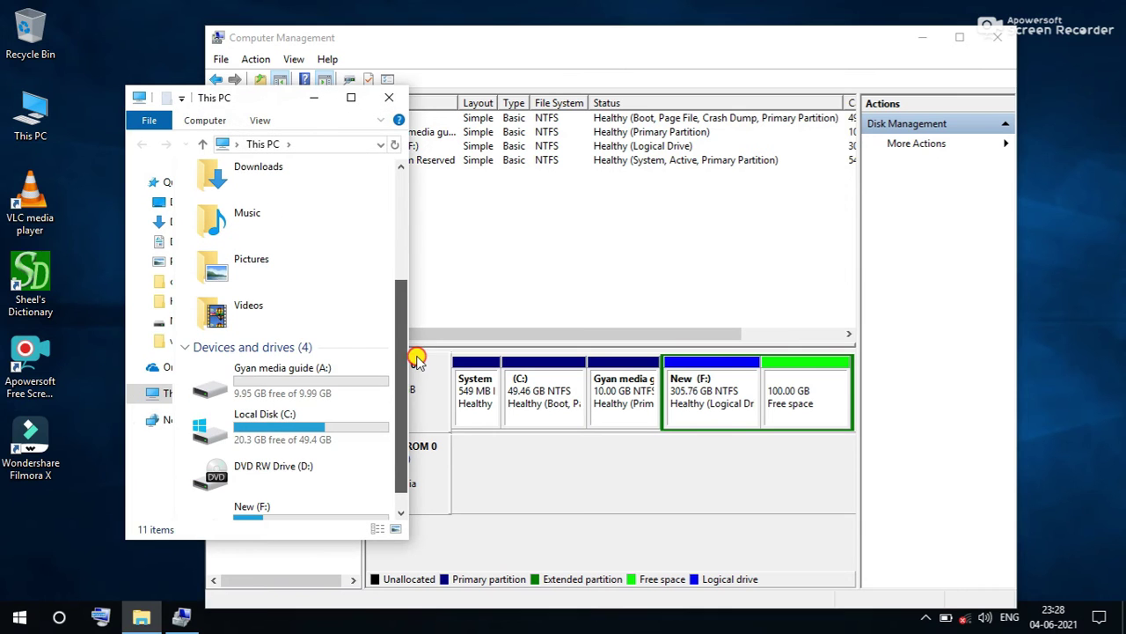
{"action": "left_click_drag", "start_coordinate": [270, 101], "coordinate": [228, 53]}
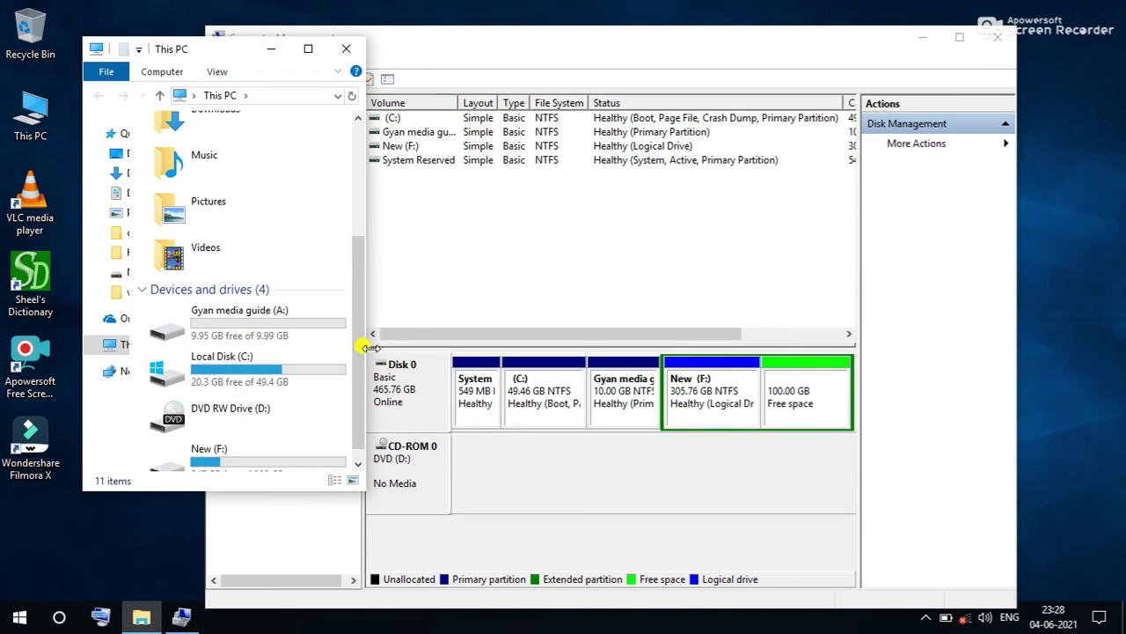
{"action": "left_click_drag", "start_coordinate": [363, 348], "coordinate": [365, 363]}
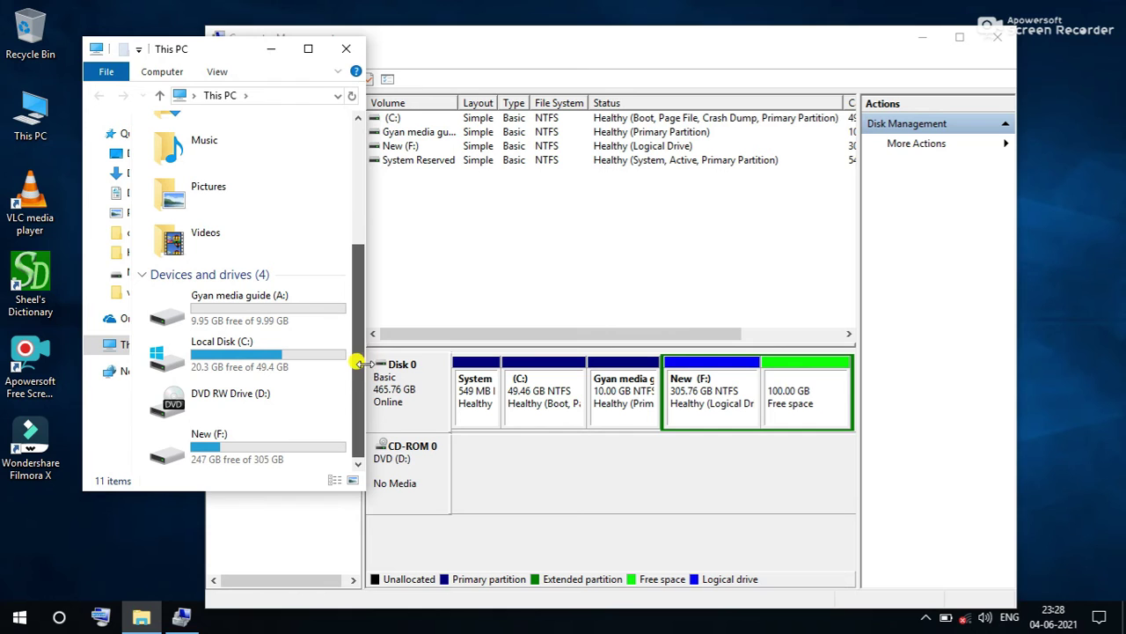
Start a new simple volume in the 100 GB free space and proceed to its size setting.
{"action": "left_click", "coordinate": [817, 394]}
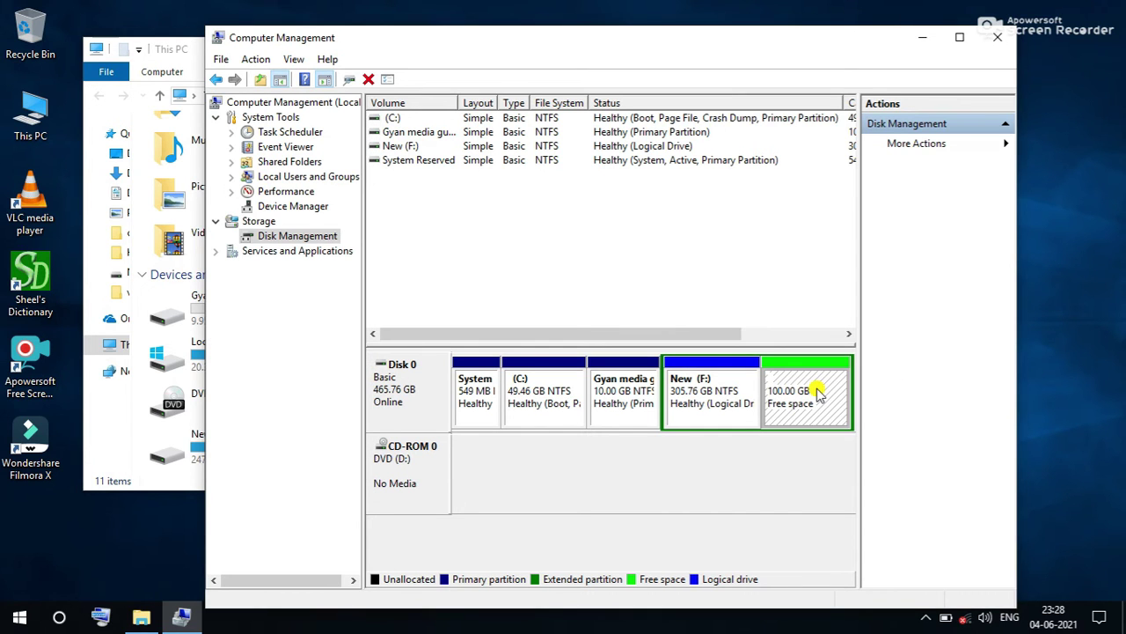
{"action": "right_click", "coordinate": [817, 394]}
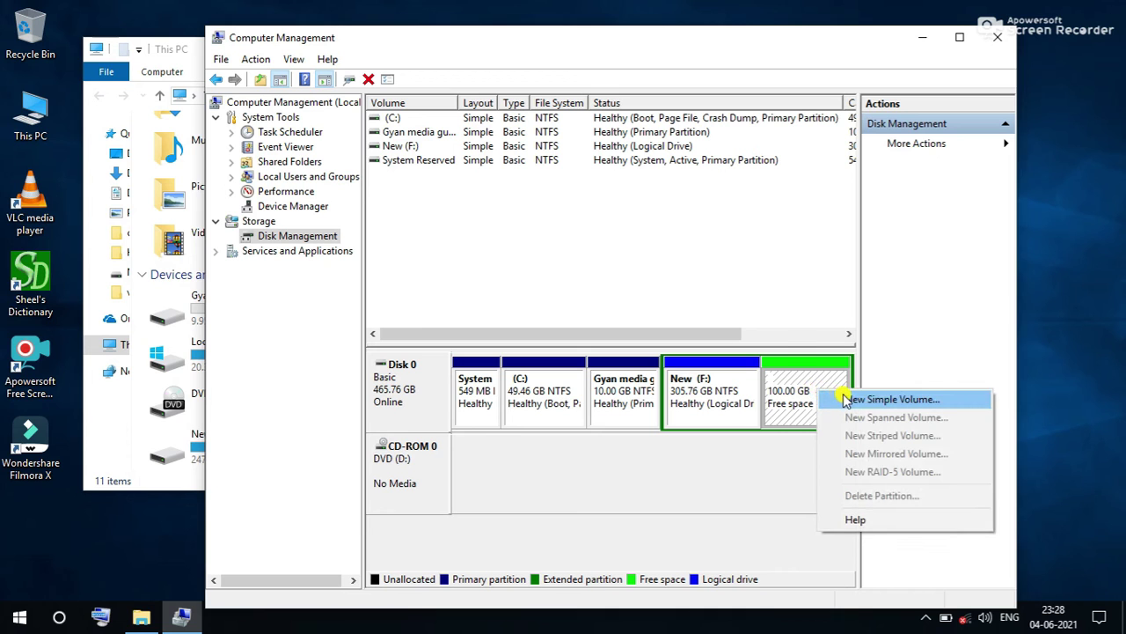
{"action": "left_click", "coordinate": [891, 399]}
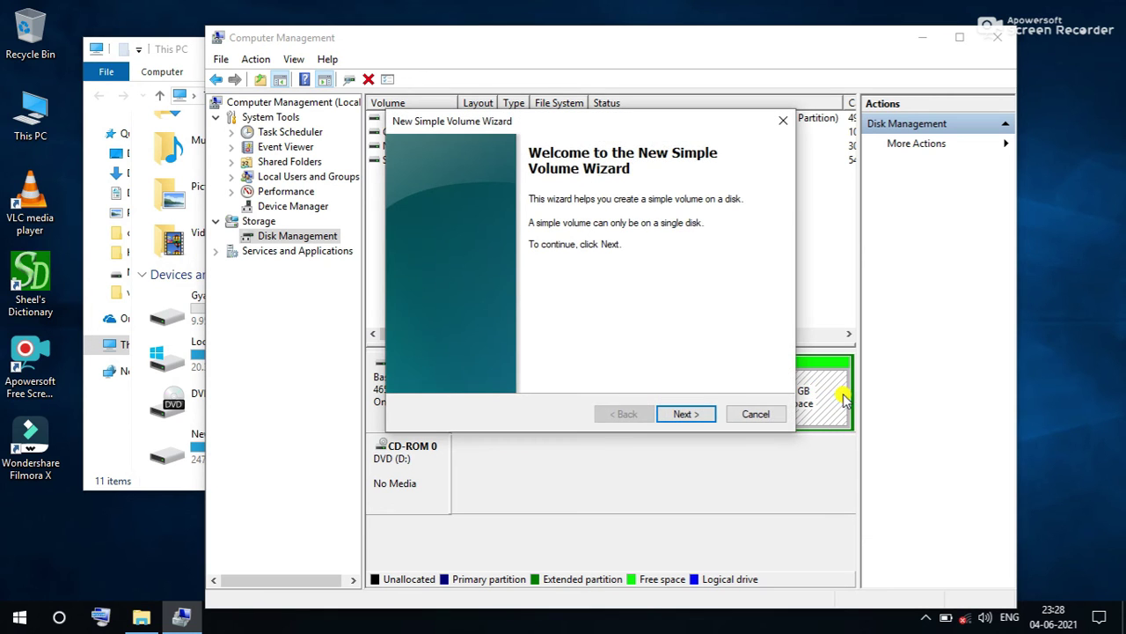
{"action": "left_click", "coordinate": [695, 416]}
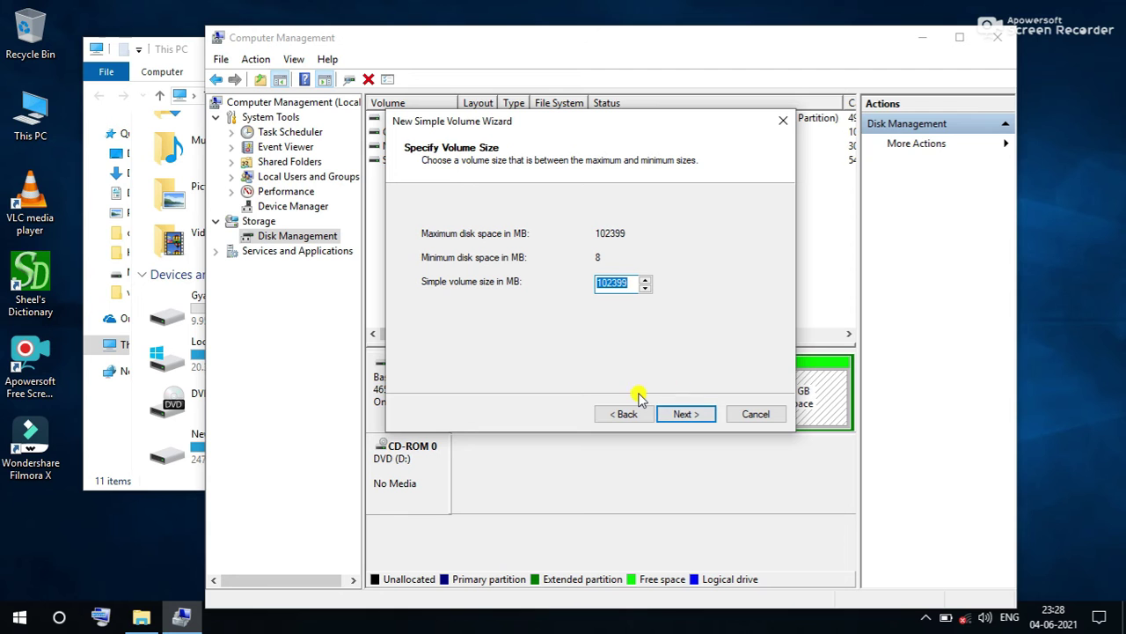
Switch to Calculator, multiply 1024 by 50, and shrink its window so the volume wizard can be reached.
{"action": "left_click", "coordinate": [19, 616]}
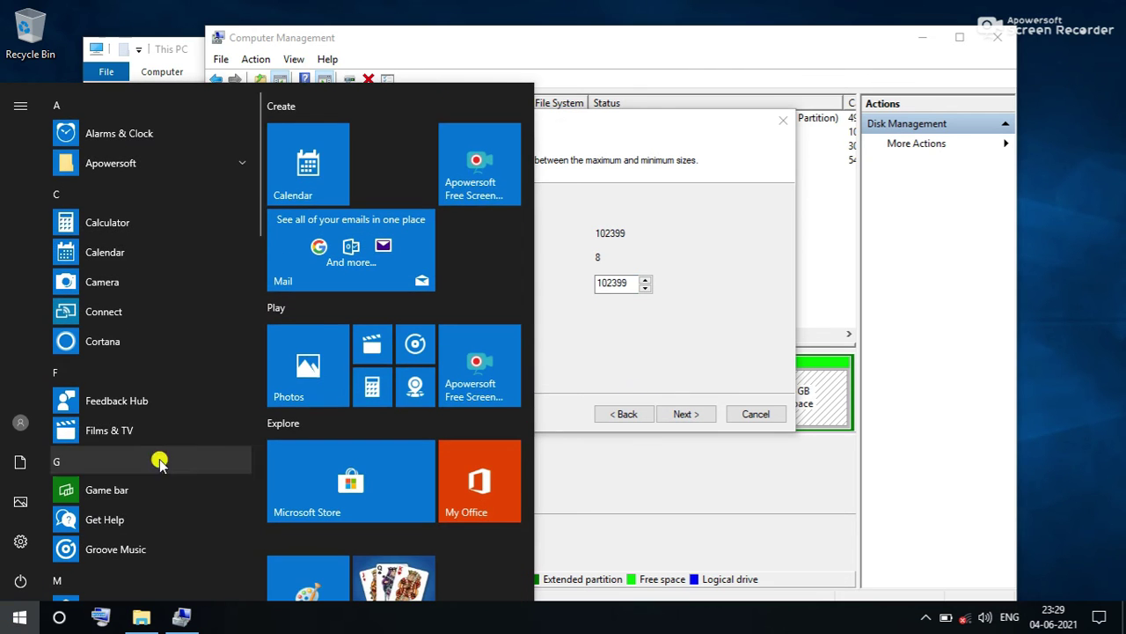
{"action": "left_click", "coordinate": [368, 387]}
{"action": "left_click", "coordinate": [155, 435]}
{"action": "left_click", "coordinate": [236, 487]}
{"action": "left_click", "coordinate": [254, 441]}
{"action": "left_click", "coordinate": [182, 405]}
{"action": "left_click", "coordinate": [444, 336]}
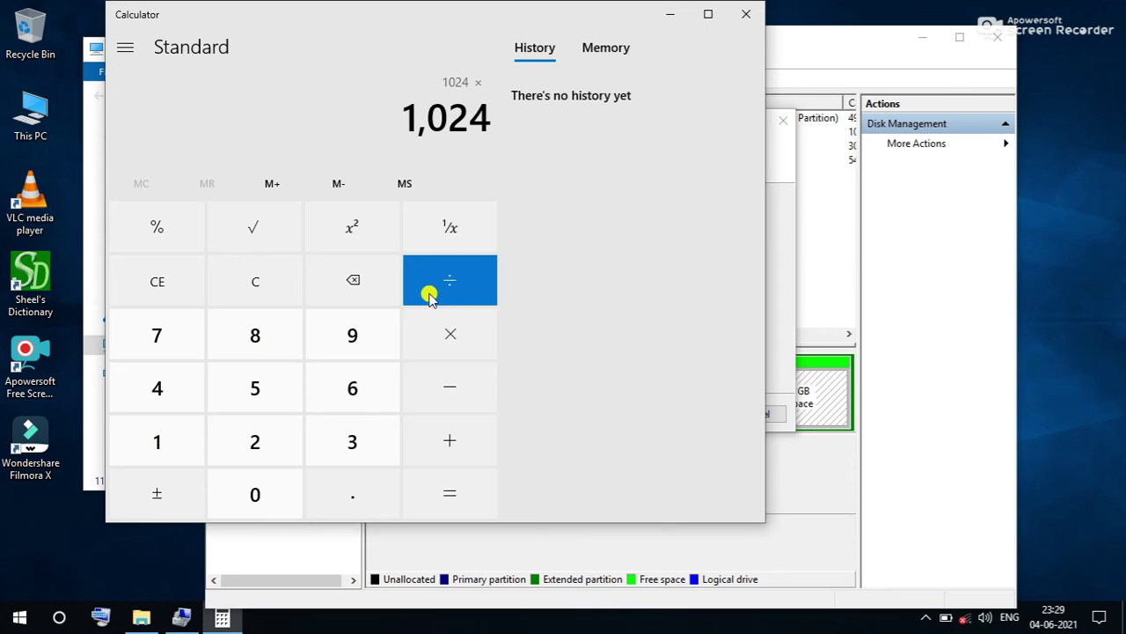
{"action": "left_click", "coordinate": [264, 387]}
{"action": "left_click", "coordinate": [280, 482]}
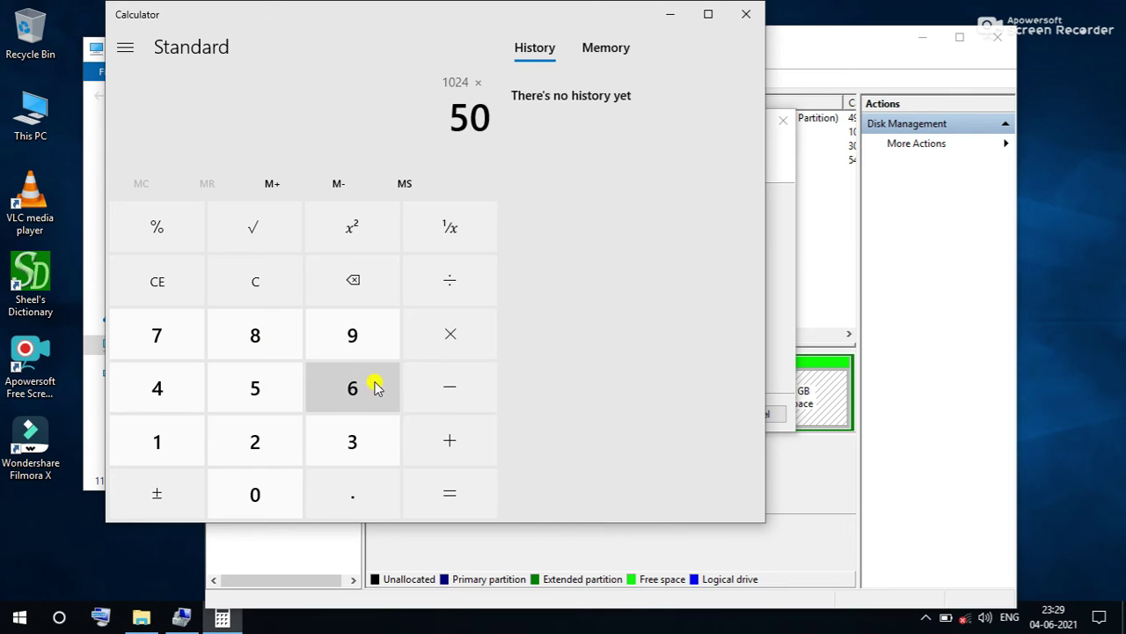
{"action": "left_click", "coordinate": [459, 502]}
{"action": "left_click_drag", "start_coordinate": [635, 12], "coordinate": [571, 117]}
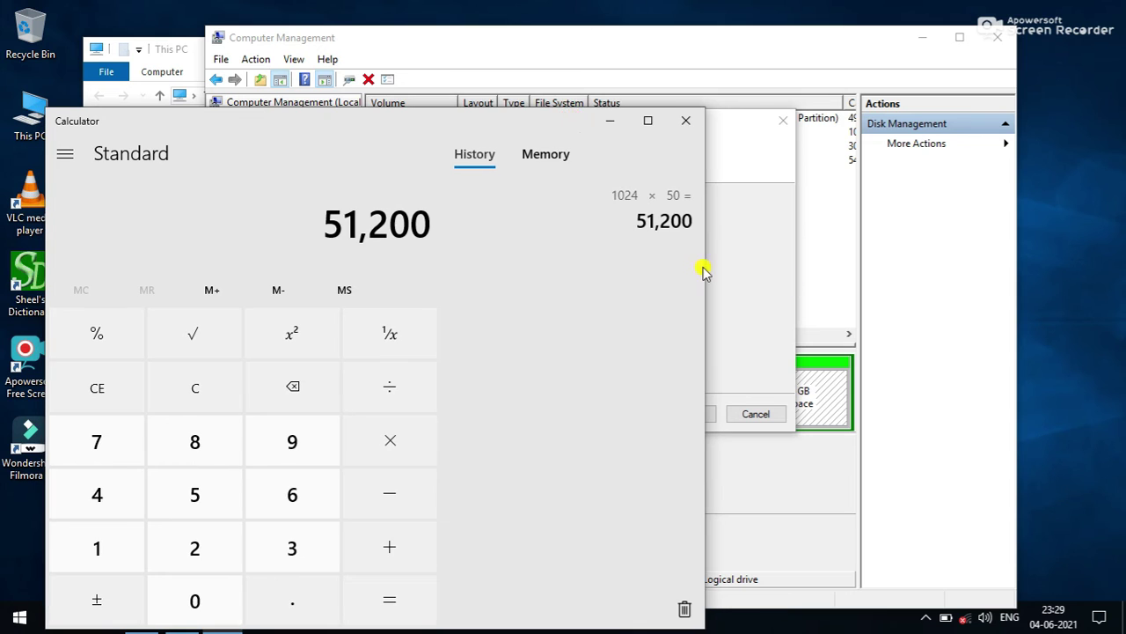
{"action": "left_click_drag", "start_coordinate": [701, 270], "coordinate": [245, 288]}
Set the simple volume size to 51200 MB and assign drive letter B.
{"action": "double_click", "coordinate": [605, 283]}
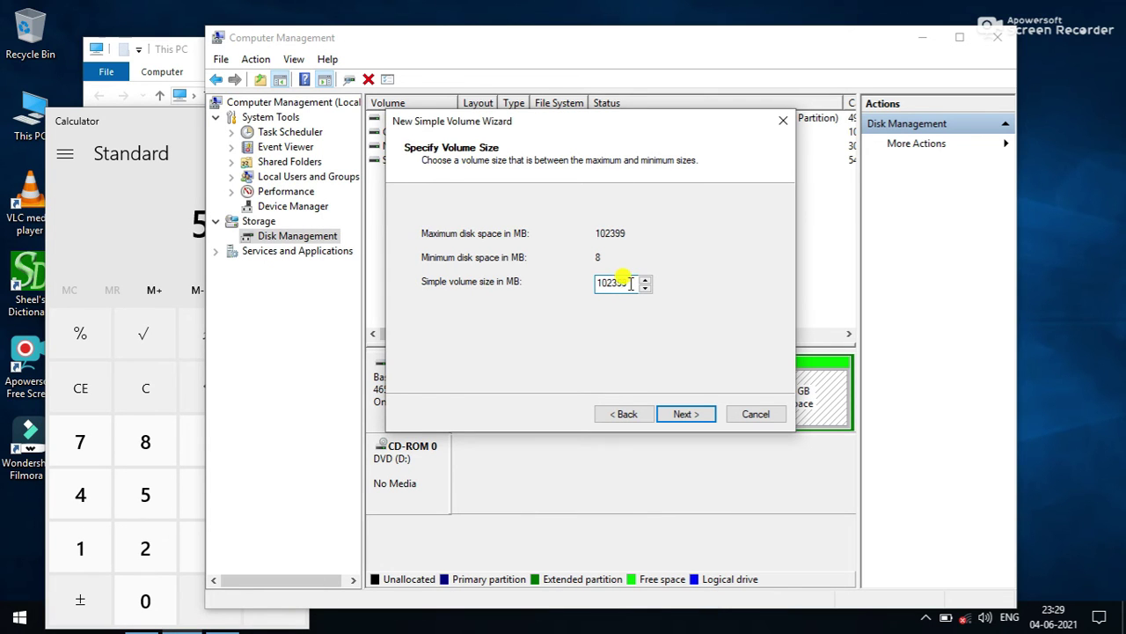
{"action": "left_click_drag", "start_coordinate": [630, 283], "coordinate": [553, 299]}
{"action": "type", "text": "51200"}
{"action": "left_click", "coordinate": [682, 414]}
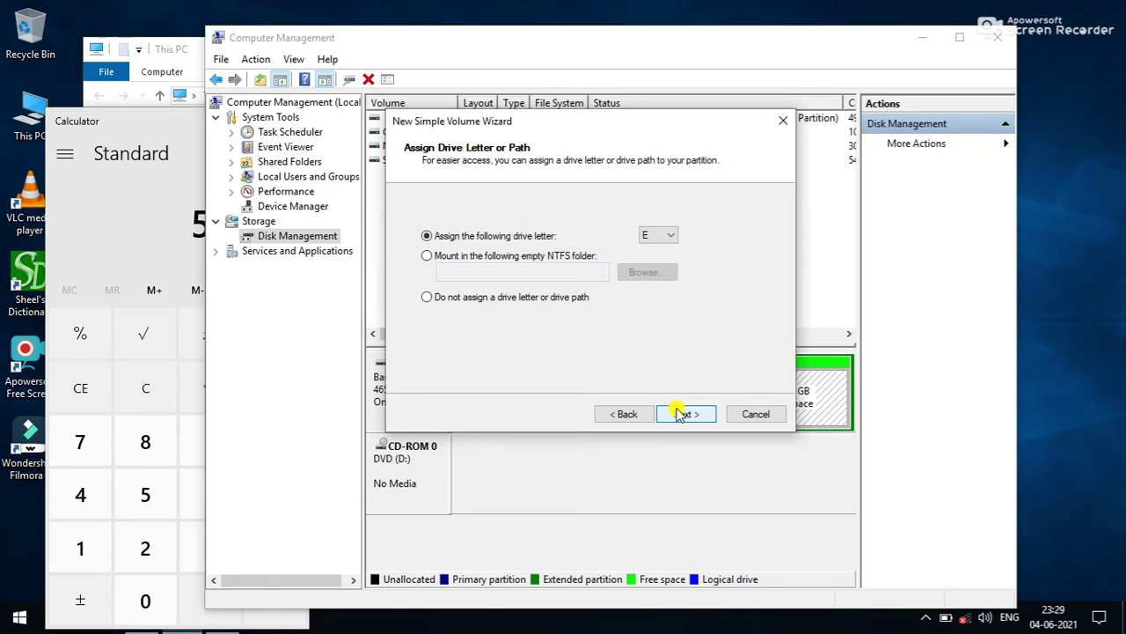
{"action": "left_click", "coordinate": [668, 236]}
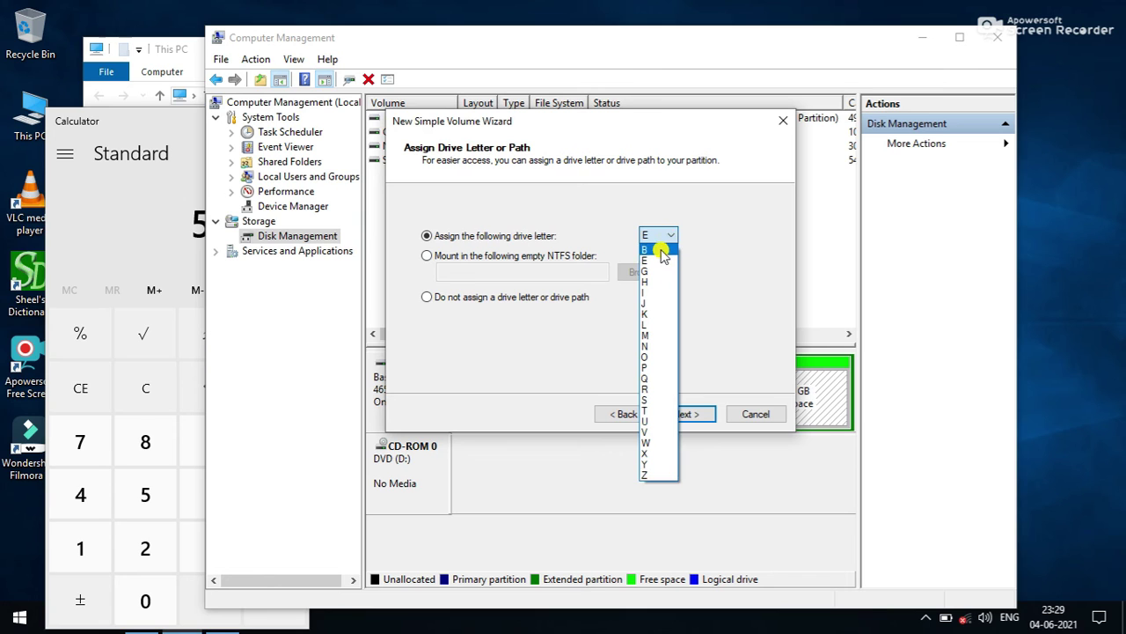
{"action": "left_click", "coordinate": [658, 250]}
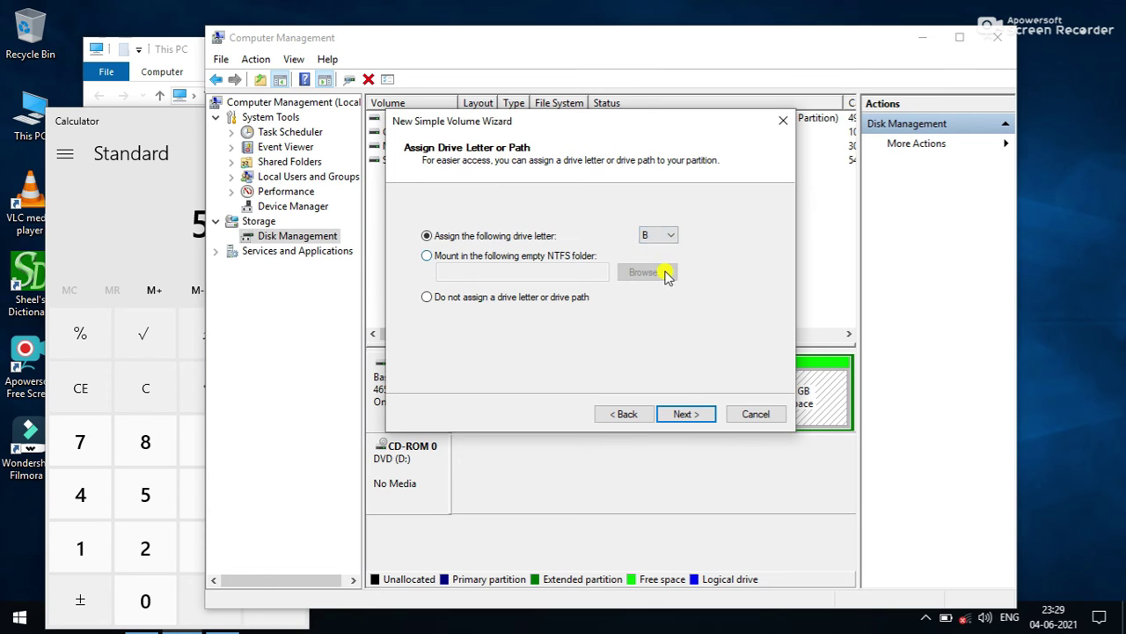
{"action": "left_click", "coordinate": [688, 413]}
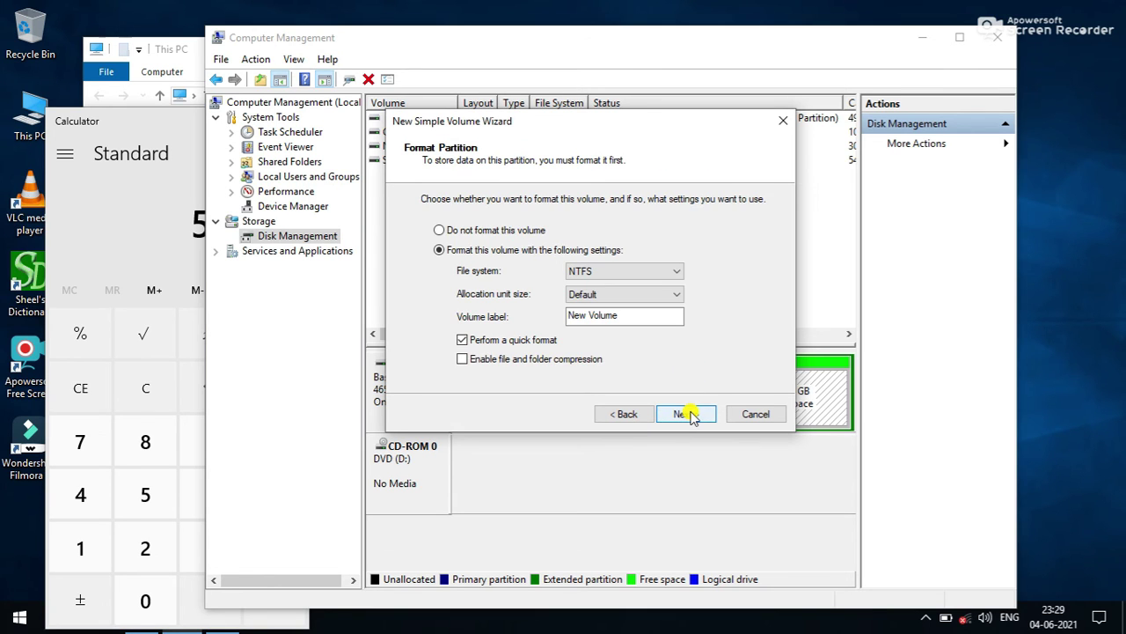
Label the volume "gmg" and finish creating it as NTFS with quick format.
{"action": "left_click", "coordinate": [640, 315]}
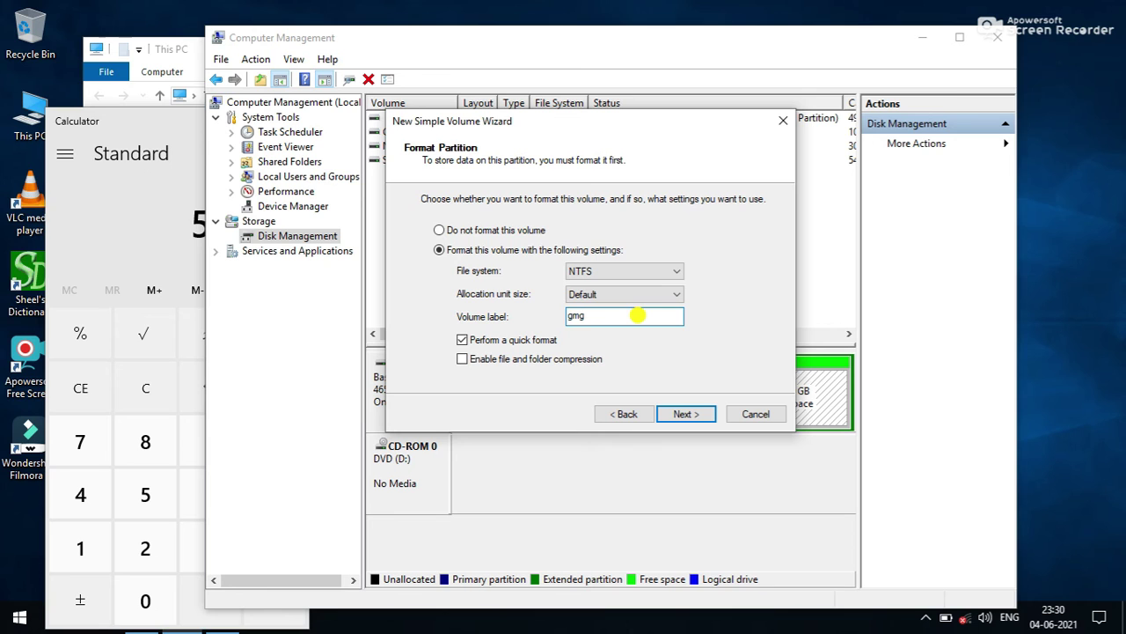
{"action": "key", "text": "Return"}
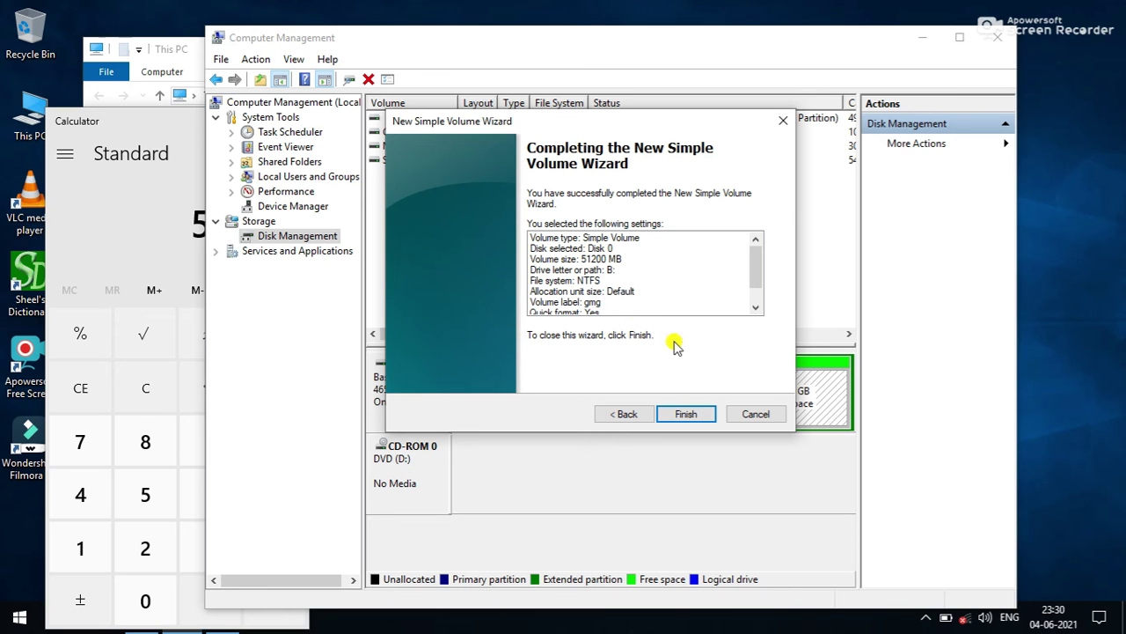
{"action": "left_click", "coordinate": [679, 414]}
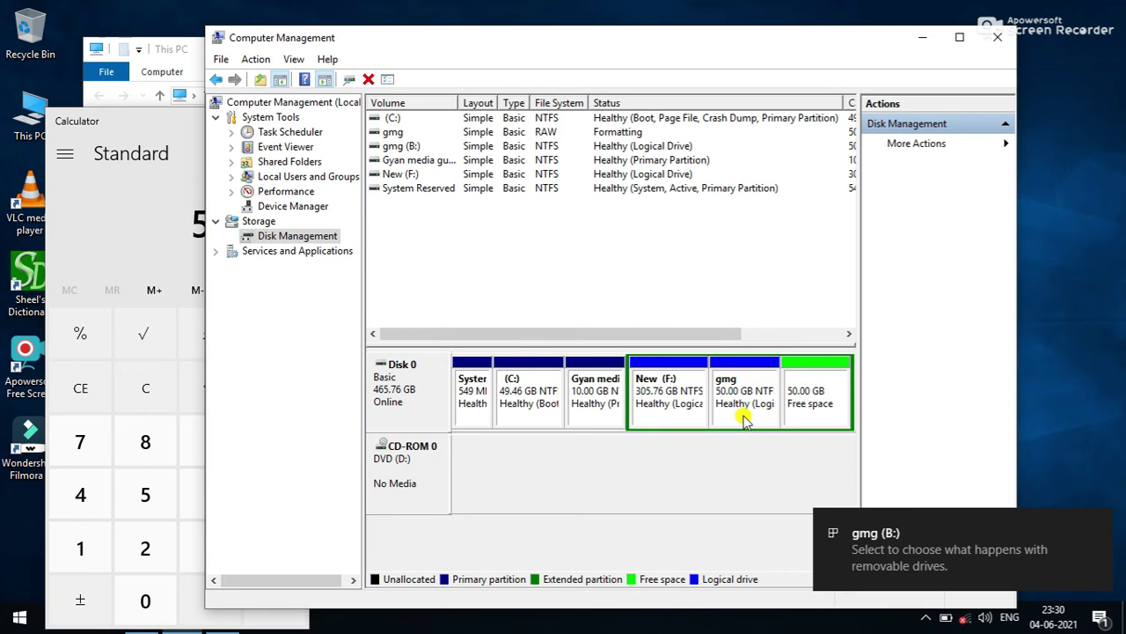
Create a simple volume from the remaining 50 GB free space at 51198 MB, drive letter E, NTFS, label "New Volume", with quick format.
{"action": "right_click", "coordinate": [803, 416]}
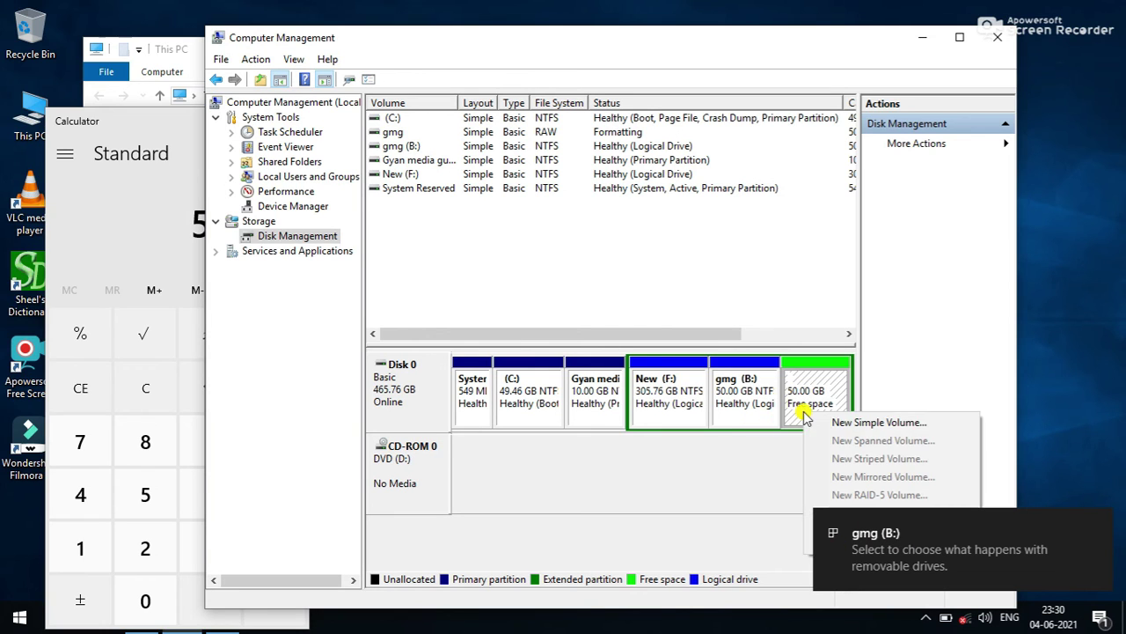
{"action": "left_click", "coordinate": [827, 423]}
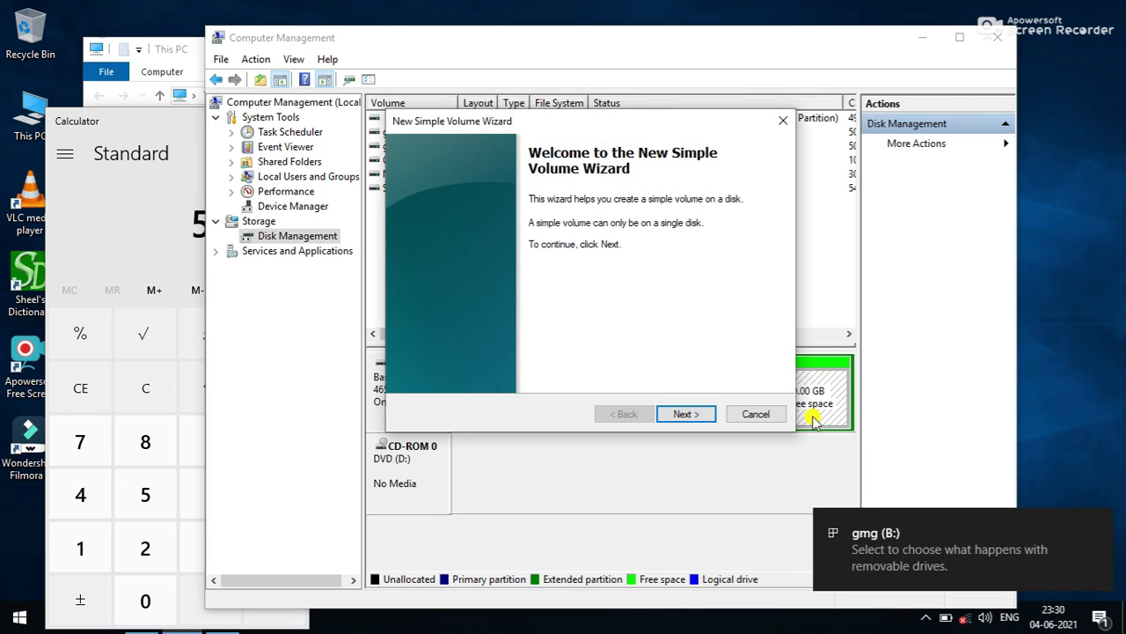
{"action": "left_click", "coordinate": [689, 414]}
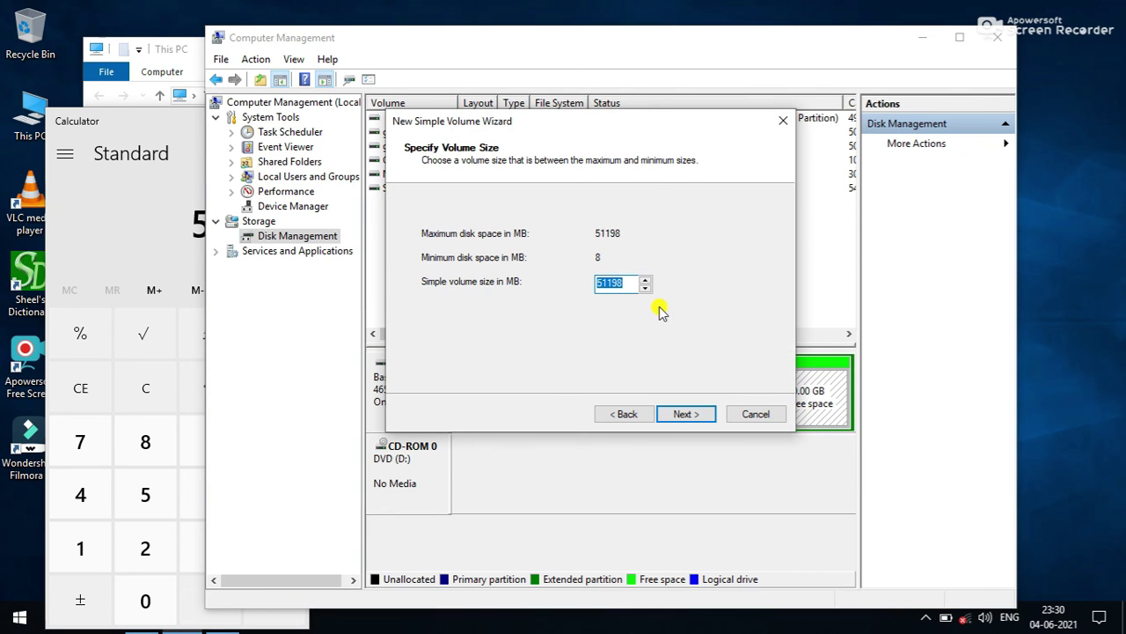
{"action": "left_click", "coordinate": [685, 414]}
{"action": "left_click", "coordinate": [685, 414]}
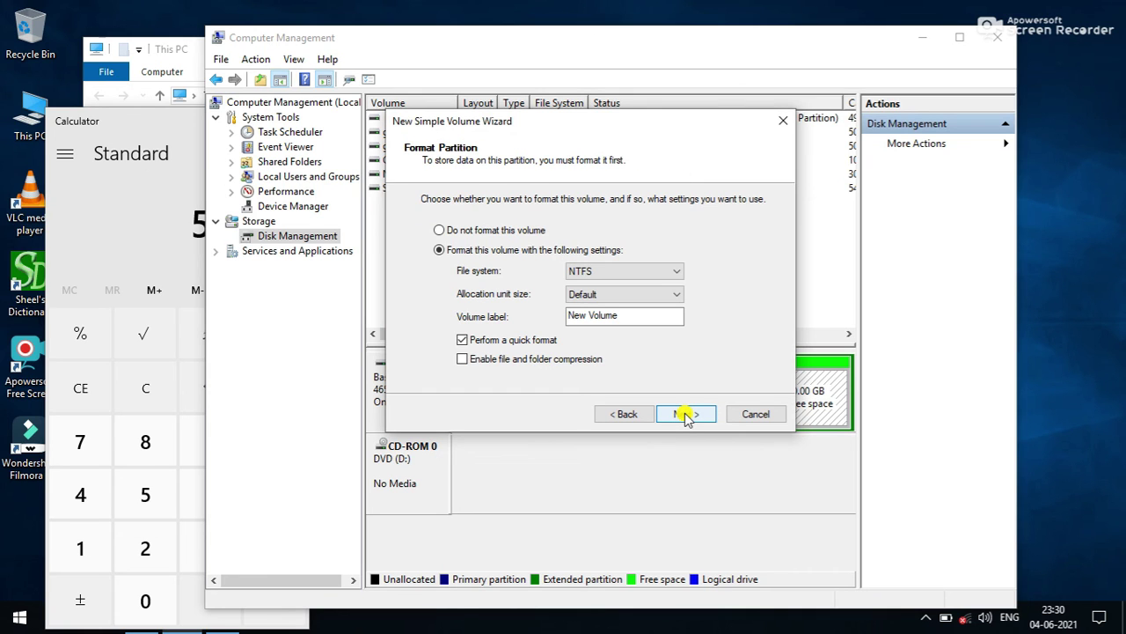
{"action": "left_click", "coordinate": [685, 415]}
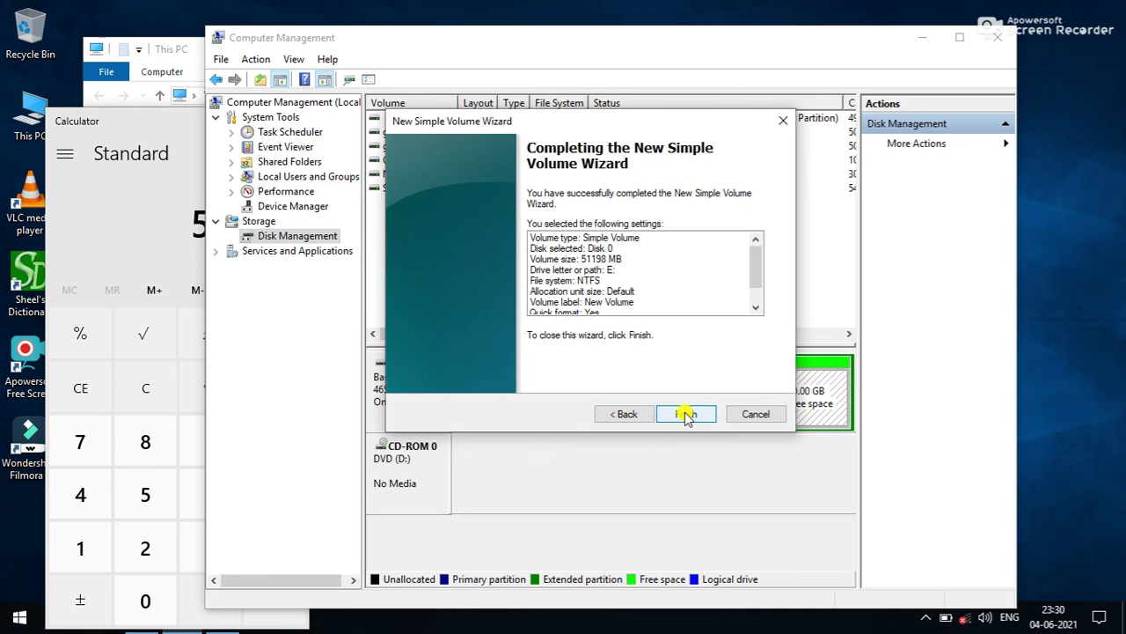
{"action": "left_click", "coordinate": [685, 414]}
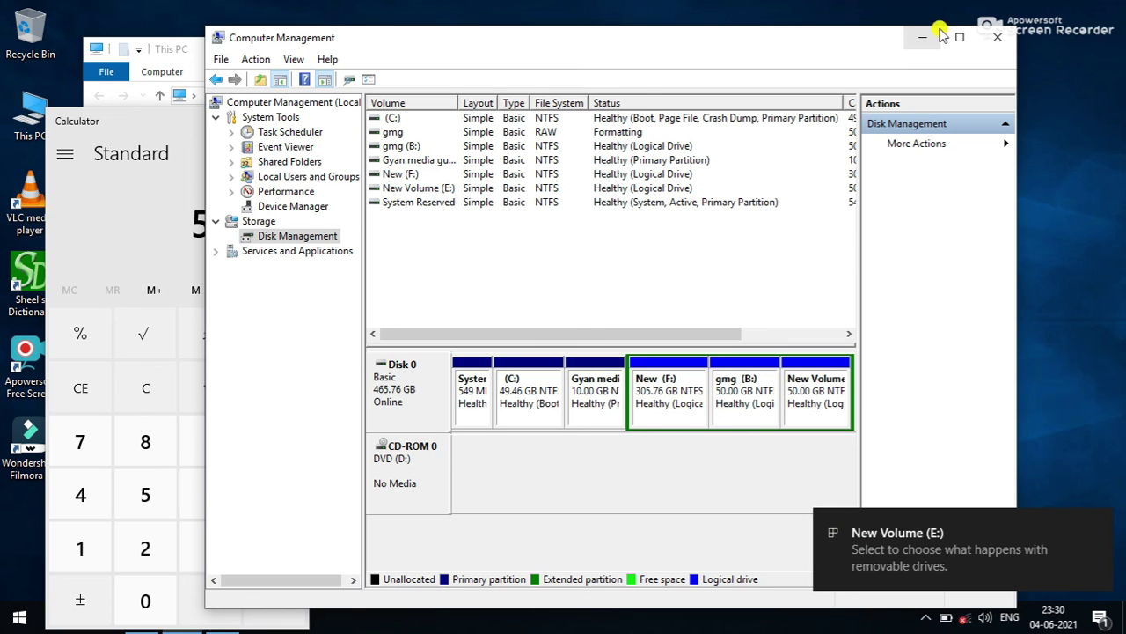
Close Computer Management and Calculator, and examine the devices and drives listed in This PC.
{"action": "left_click", "coordinate": [997, 41]}
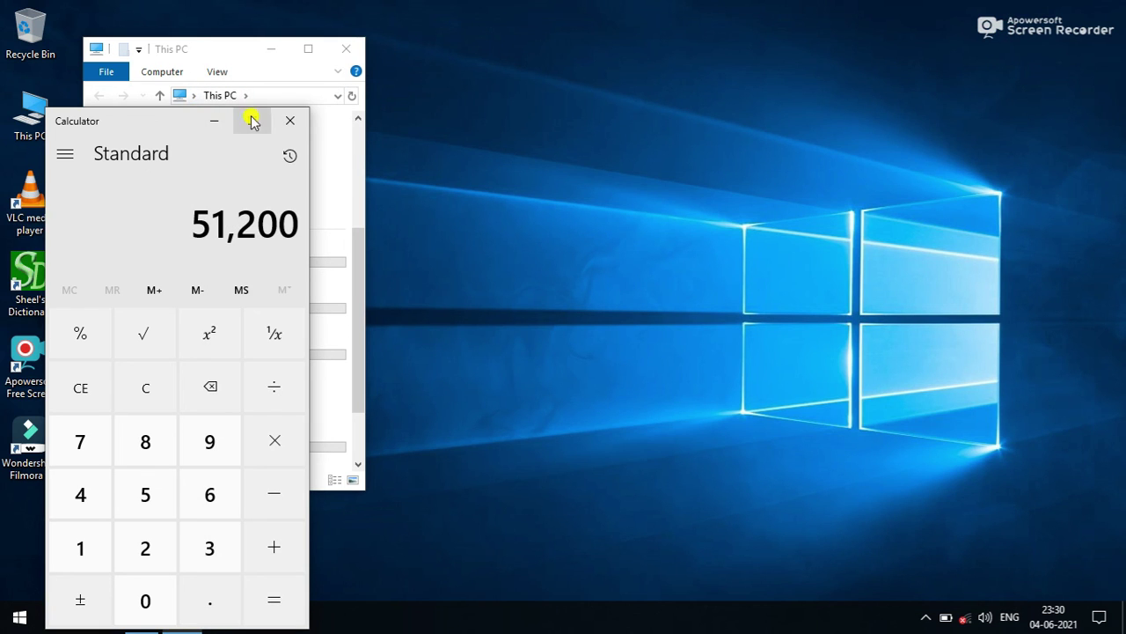
{"action": "left_click", "coordinate": [290, 121]}
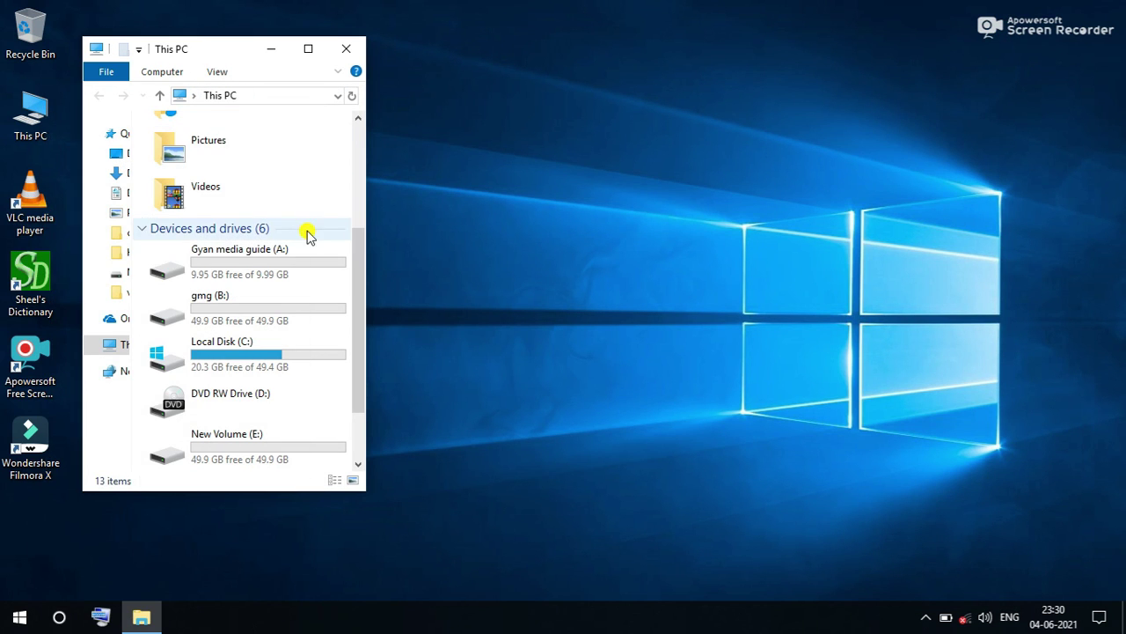
{"action": "left_click_drag", "start_coordinate": [354, 254], "coordinate": [363, 312]}
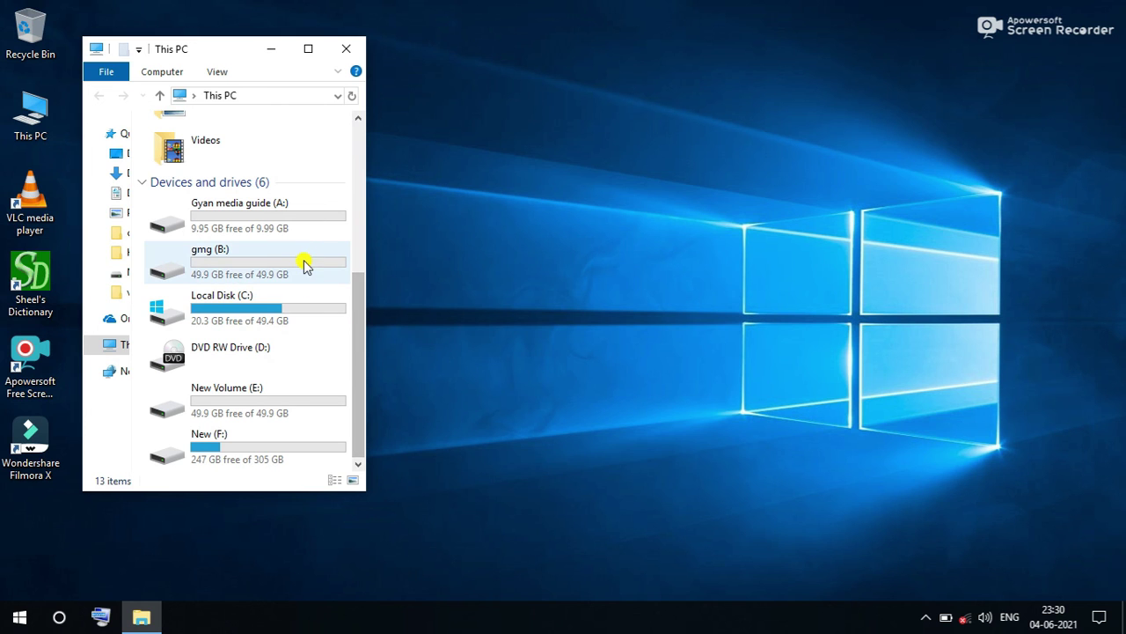